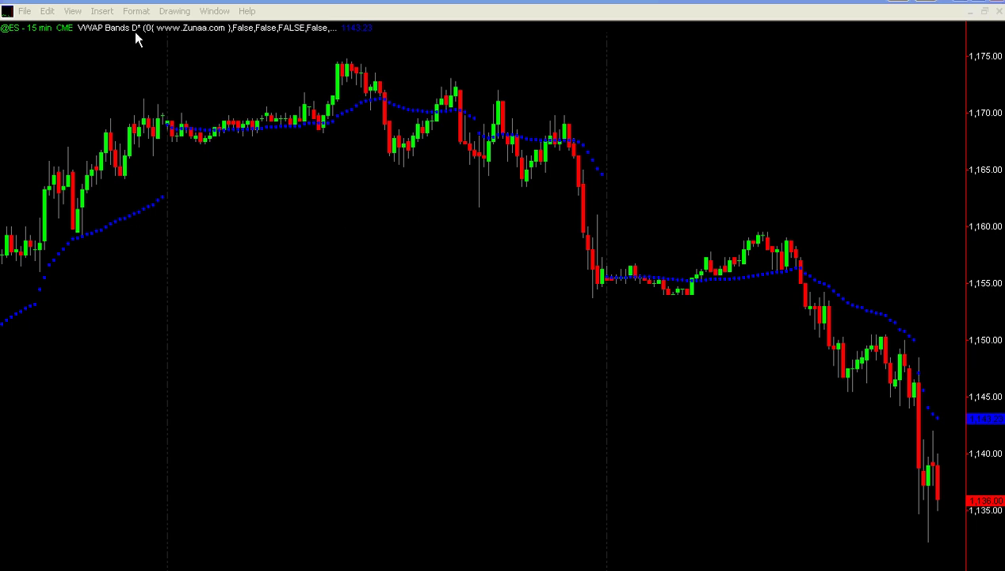
pyautogui.moveTo(193, 179)
pyautogui.mouseDown()
pyautogui.moveTo(168, 181)
pyautogui.moveTo(182, 182)
pyautogui.mouseUp()
pyautogui.moveTo(532, 230); pyautogui.dragTo(583, 216)
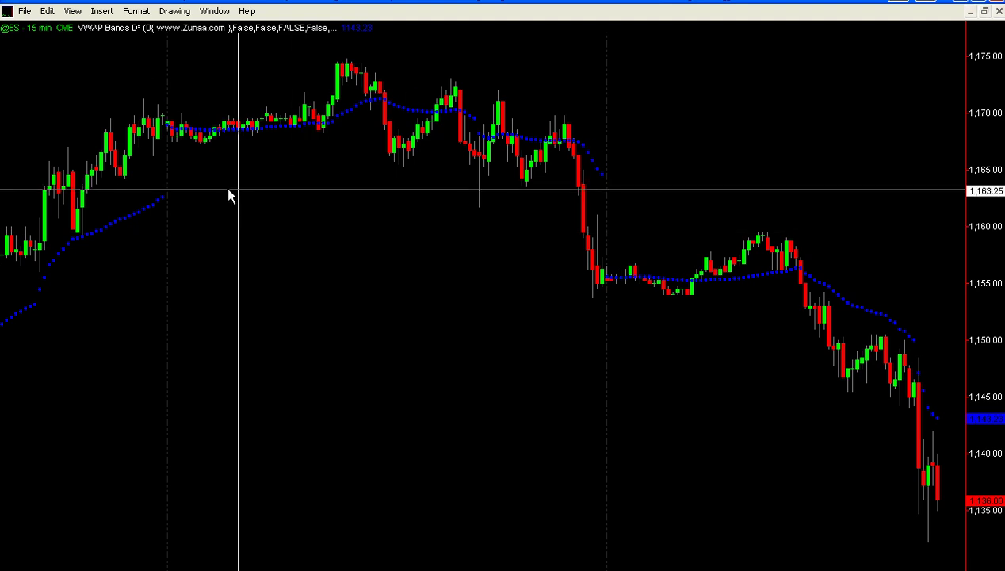
pyautogui.moveTo(171, 193); pyautogui.dragTo(295, 203)
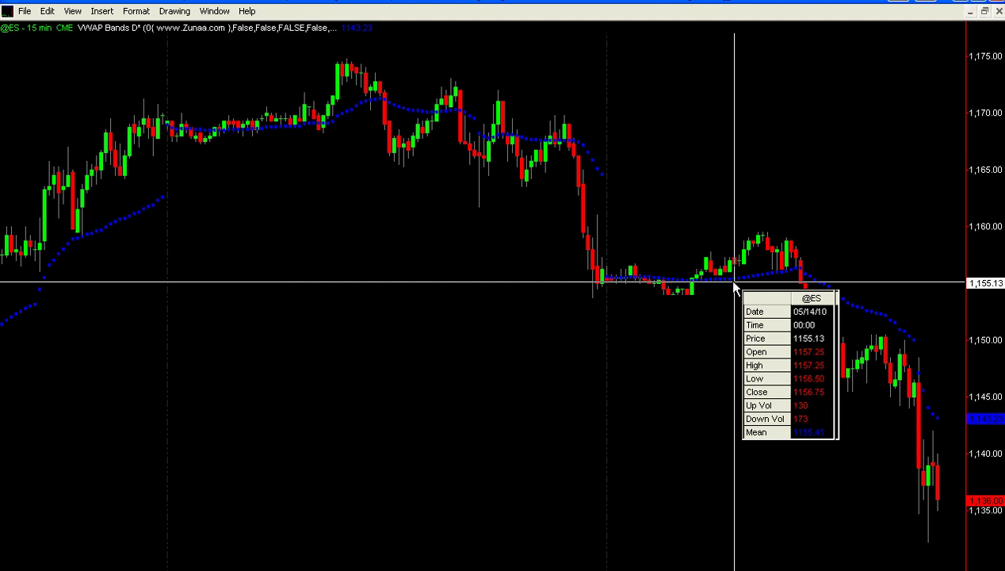
pyautogui.moveTo(714, 282); pyautogui.dragTo(732, 281)
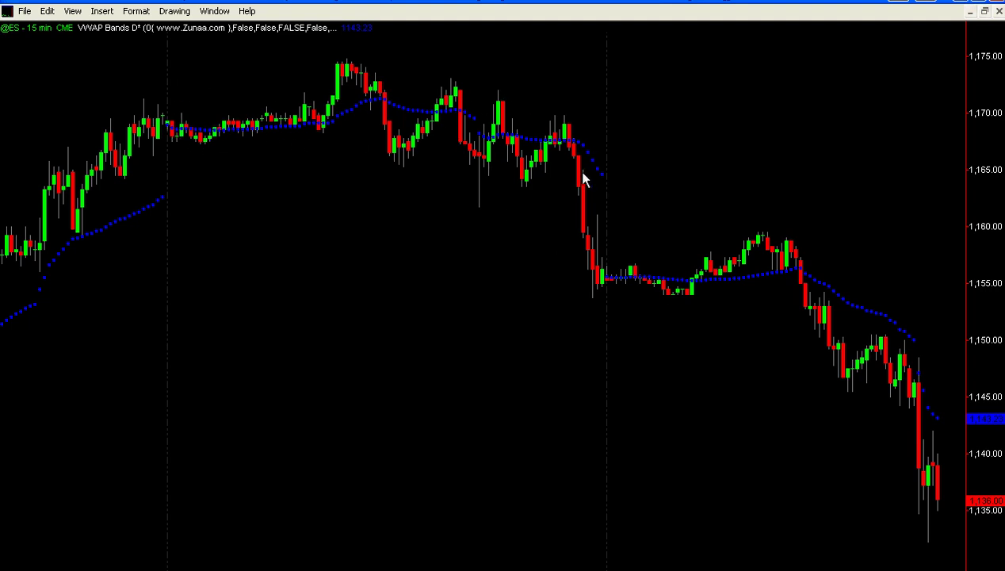
# Narrow the 15-minute chart's bar spacing to examine the daily VWAP across earlier sessions
pyautogui.hotkey('ctrl', 'Left')
pyautogui.hotkey('ctrl', 'Left')
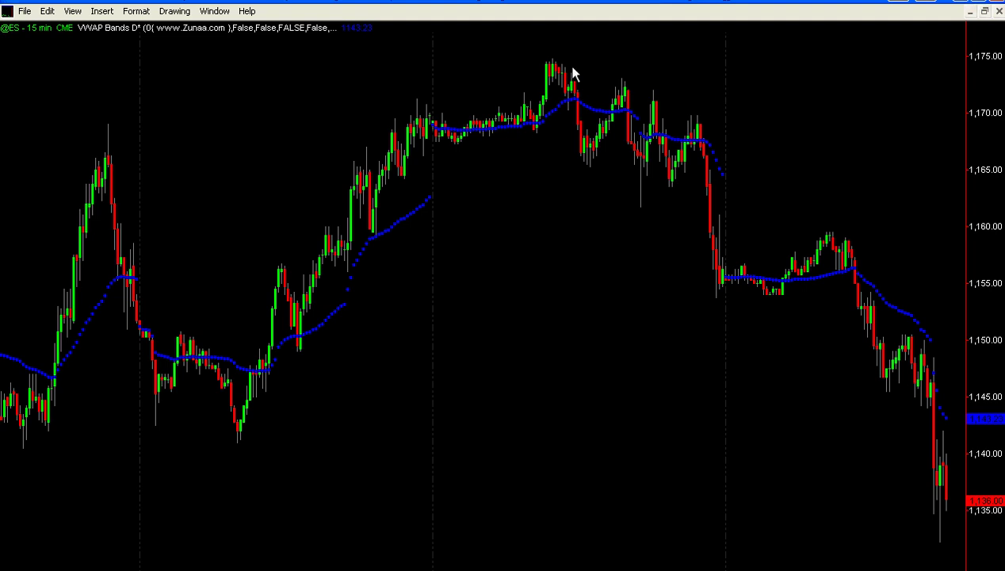
pyautogui.click(297, 125)
pyautogui.moveTo(519, 295)
pyautogui.click(258, 569)
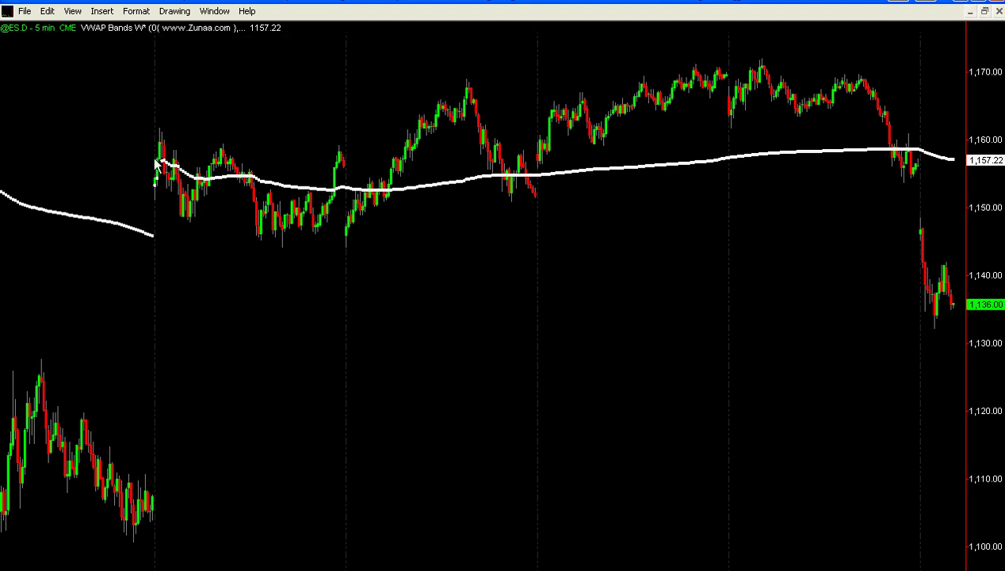
pyautogui.click(154, 197)
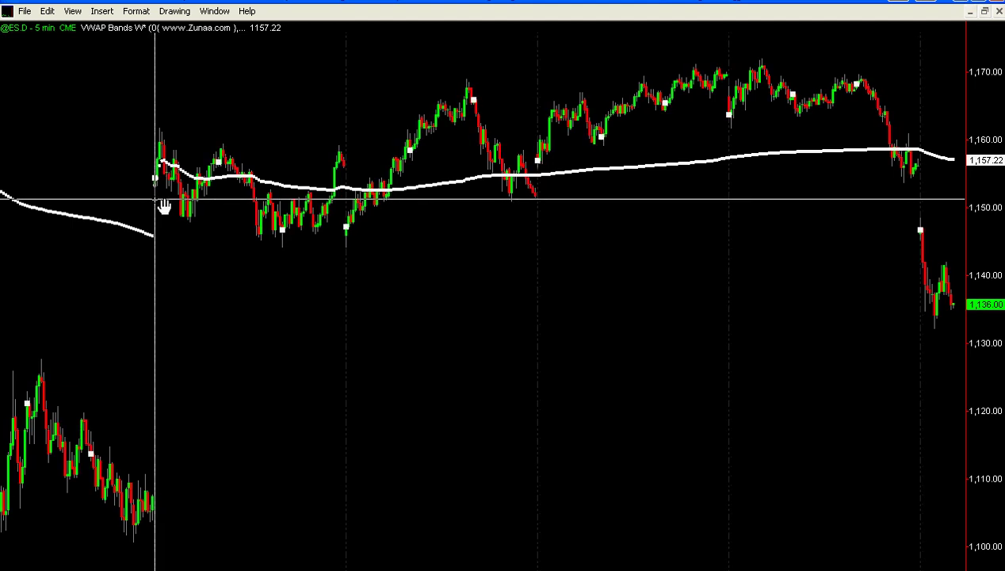
pyautogui.click(909, 193)
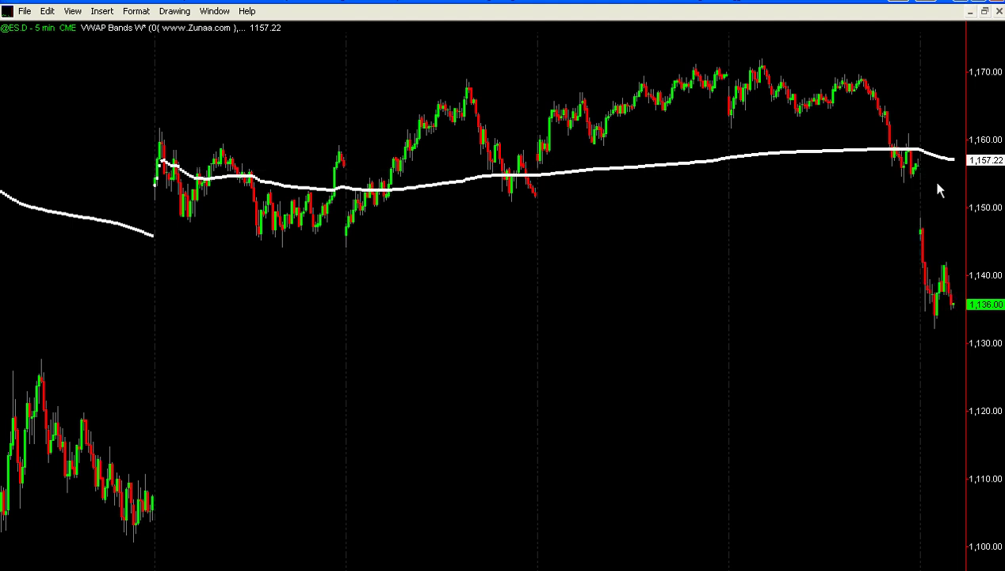
pyautogui.press('Left')
pyautogui.press('Left')
pyautogui.press('Left')
pyautogui.press('Left')
pyautogui.press('Left')
pyautogui.press('Left')
pyautogui.press('Left')
pyautogui.press('Left')
pyautogui.press('Left')
pyautogui.press('Left')
pyautogui.press('Left')
pyautogui.press('Left')
pyautogui.press('Left')
pyautogui.press('Left')
pyautogui.press('Left')
pyautogui.press('Left')
pyautogui.press('Left')
pyautogui.press('Left')
pyautogui.press('Left')
pyautogui.press('Left')
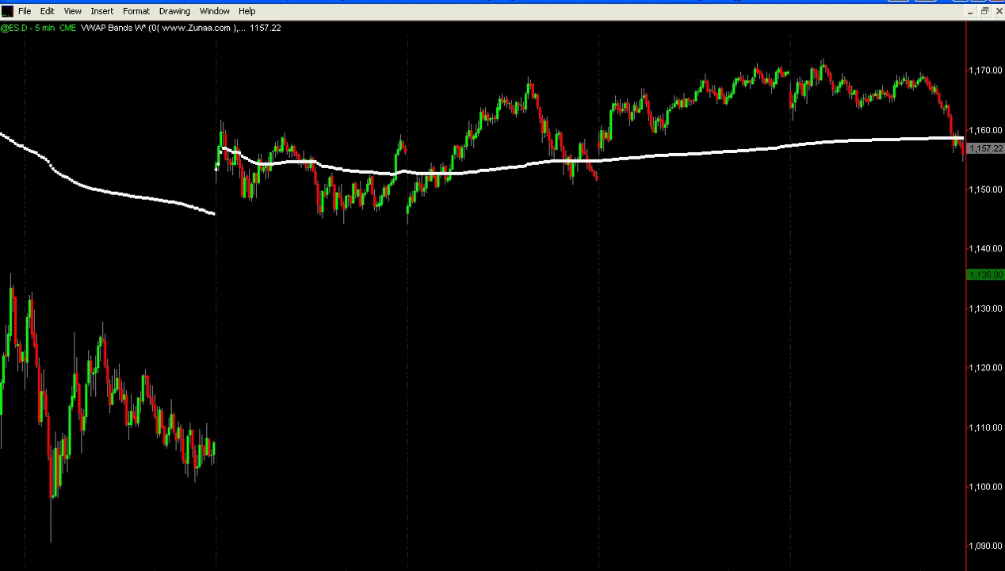
pyautogui.press('Left')
pyautogui.press('Left')
pyautogui.press('Left')
pyautogui.press('Left')
pyautogui.press('Left')
pyautogui.press('Left')
pyautogui.press('Left')
pyautogui.press('Left')
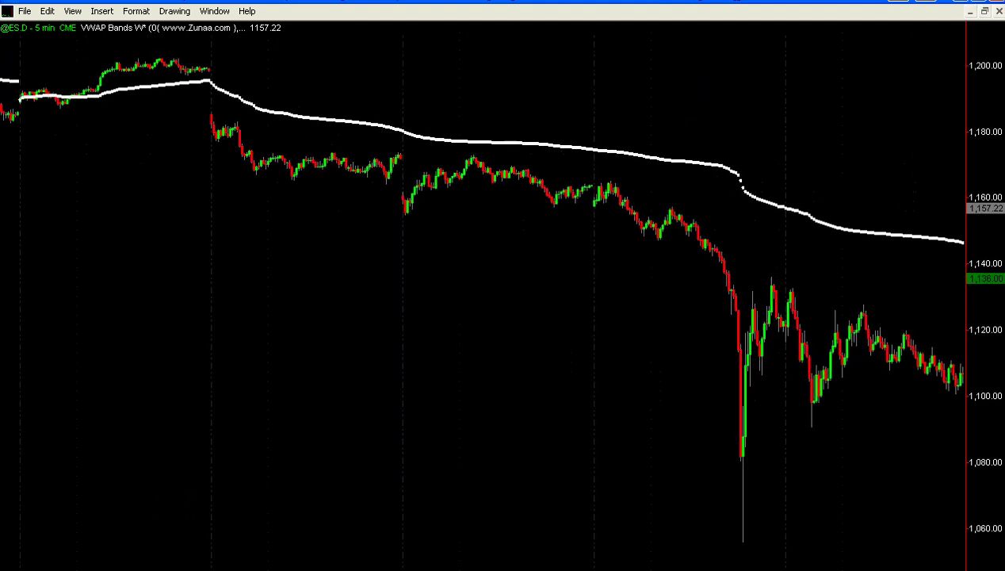
pyautogui.press('Left')
pyautogui.press('Left')
pyautogui.press('Left')
pyautogui.press('Left')
pyautogui.press('Left')
pyautogui.press('Left')
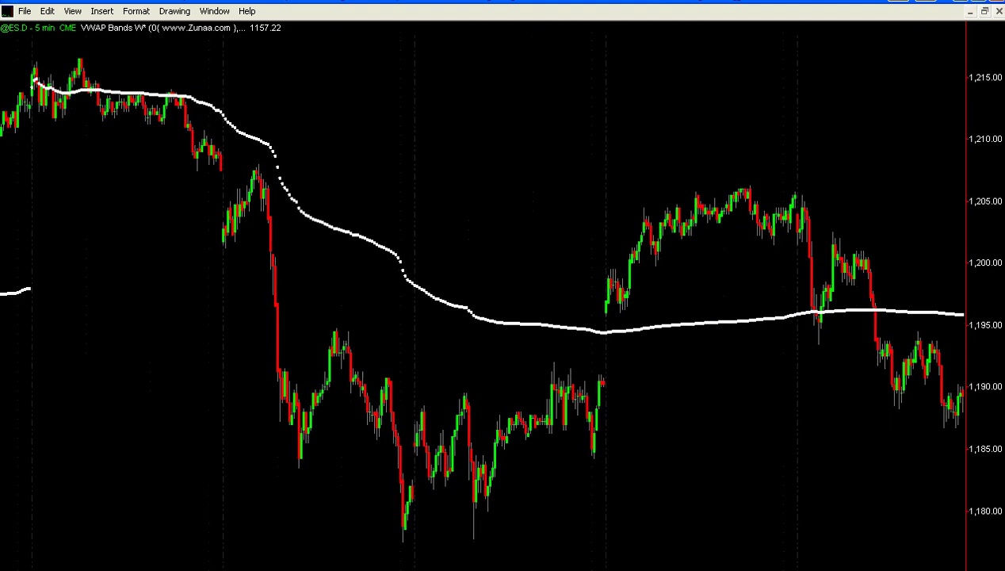
pyautogui.press('Right')
pyautogui.press('Right')
pyautogui.press('Right')
pyautogui.press('Right')
pyautogui.press('Right')
pyautogui.press('Right')
pyautogui.press('Right')
pyautogui.press('Right')
pyautogui.press('Right')
pyautogui.press('Right')
pyautogui.press('Right')
pyautogui.press('Right')
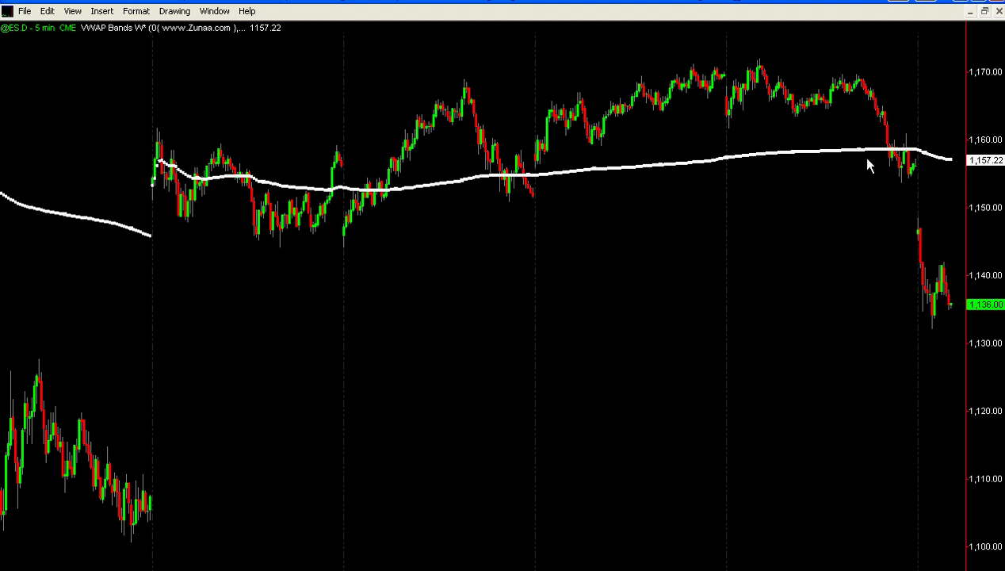
pyautogui.click(366, 569)
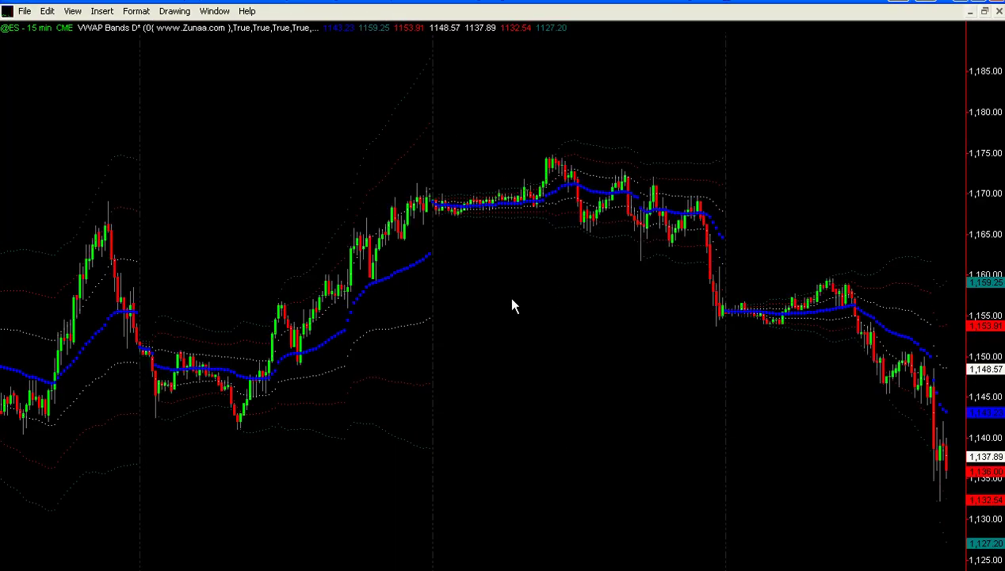
pyautogui.hotkey('ctrl', 'Right')
pyautogui.hotkey('ctrl', 'Right')
pyautogui.hotkey('ctrl', 'Right')
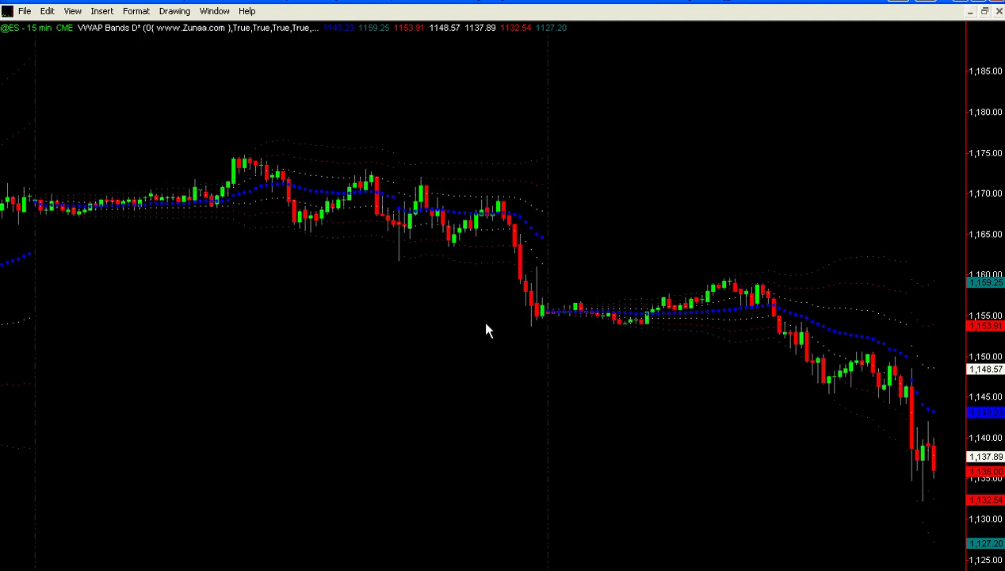
pyautogui.press('Up')
pyautogui.press('Up')
pyautogui.press('Up')
pyautogui.hotkey('ctrl', 'Right')
# Open the format settings of VWAP Bands D* and review its inputs, plot colors and general options without changing them
pyautogui.click(719, 247)
pyautogui.click(708, 189)
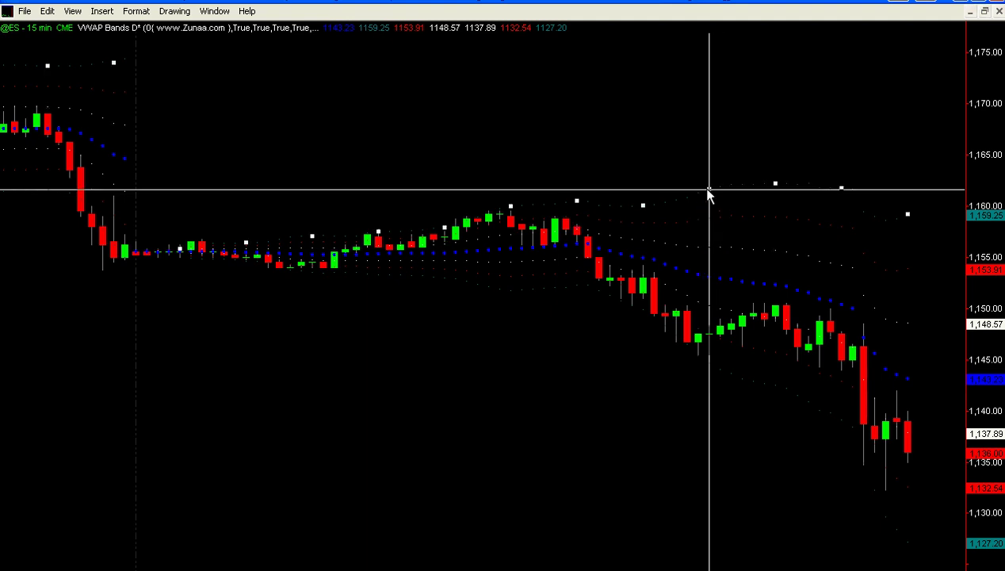
pyautogui.rightClick(688, 277)
pyautogui.click(709, 278)
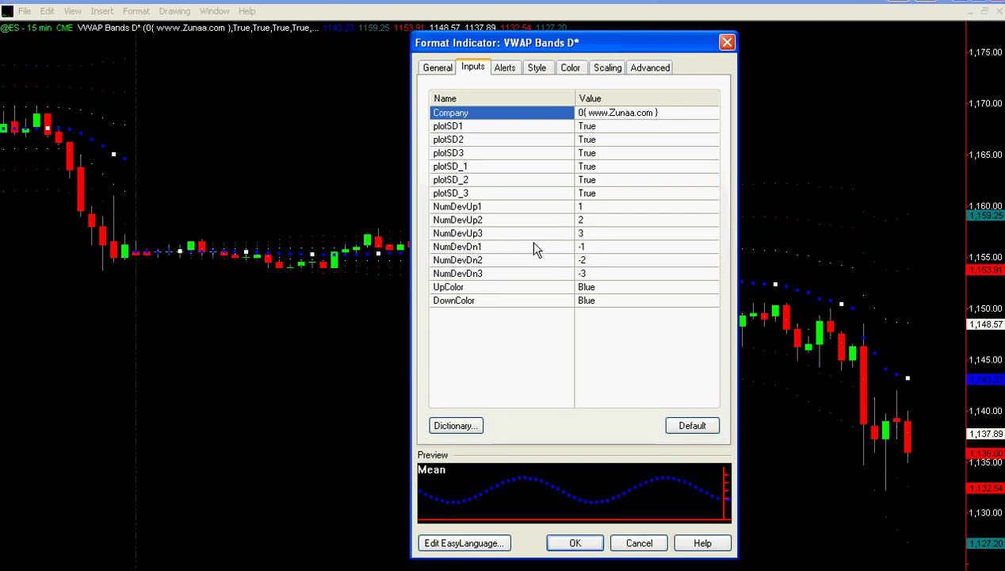
pyautogui.click(570, 68)
pyautogui.click(441, 113)
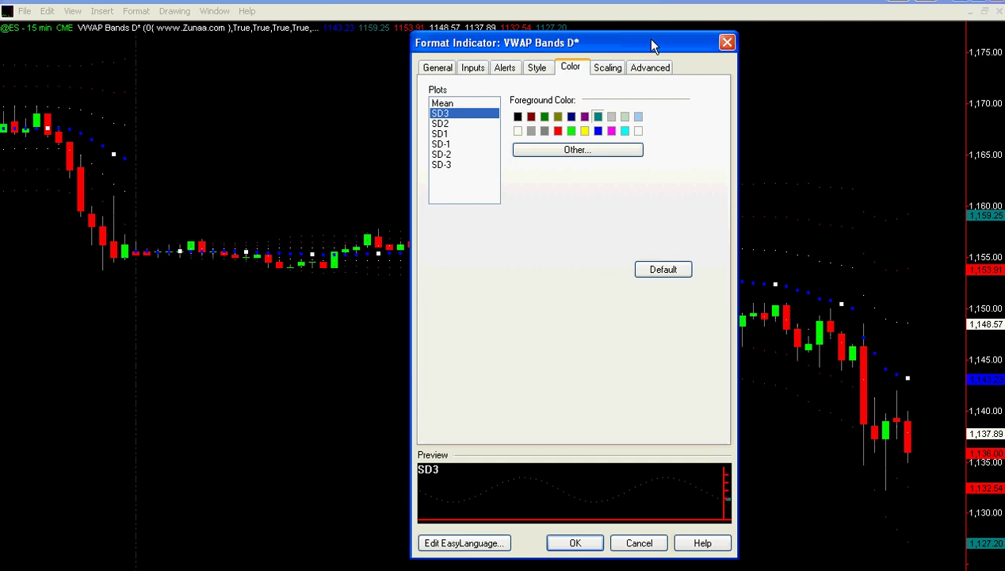
pyautogui.click(438, 69)
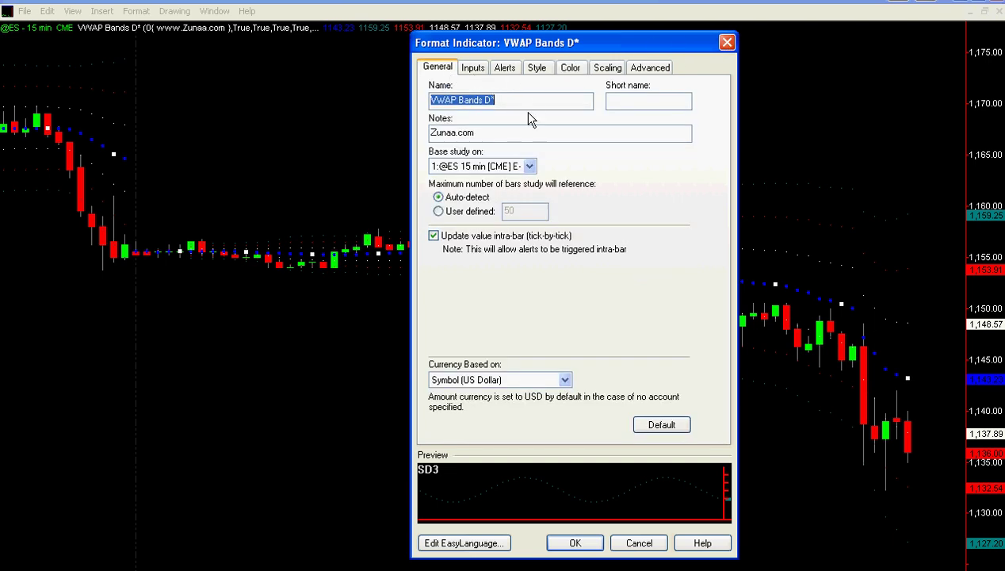
pyautogui.click(473, 70)
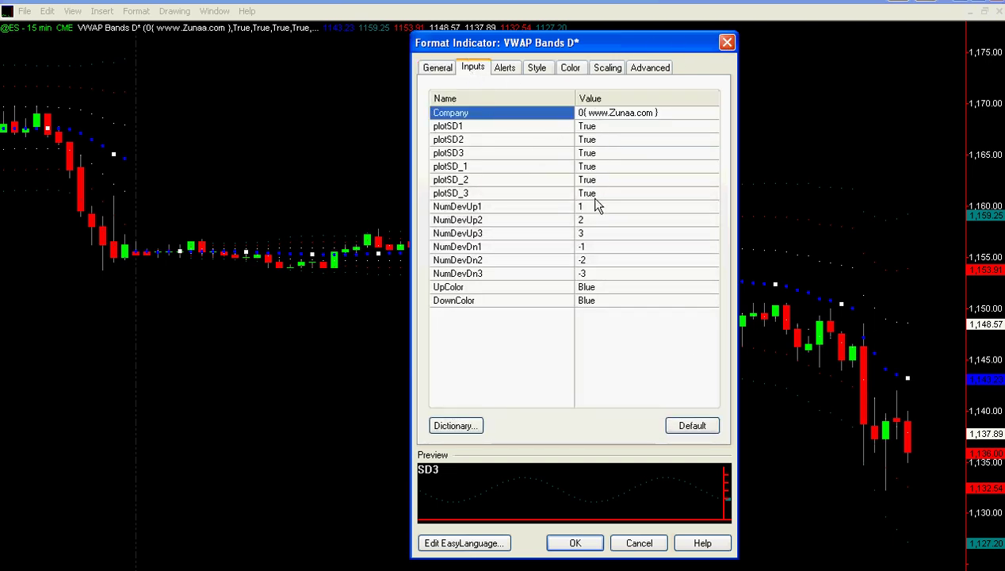
pyautogui.click(724, 41)
pyautogui.click(560, 118)
# Examine the daily VWAP bands on the 15-minute chart at narrower and wider bar spacing
pyautogui.moveTo(146, 217); pyautogui.dragTo(212, 215)
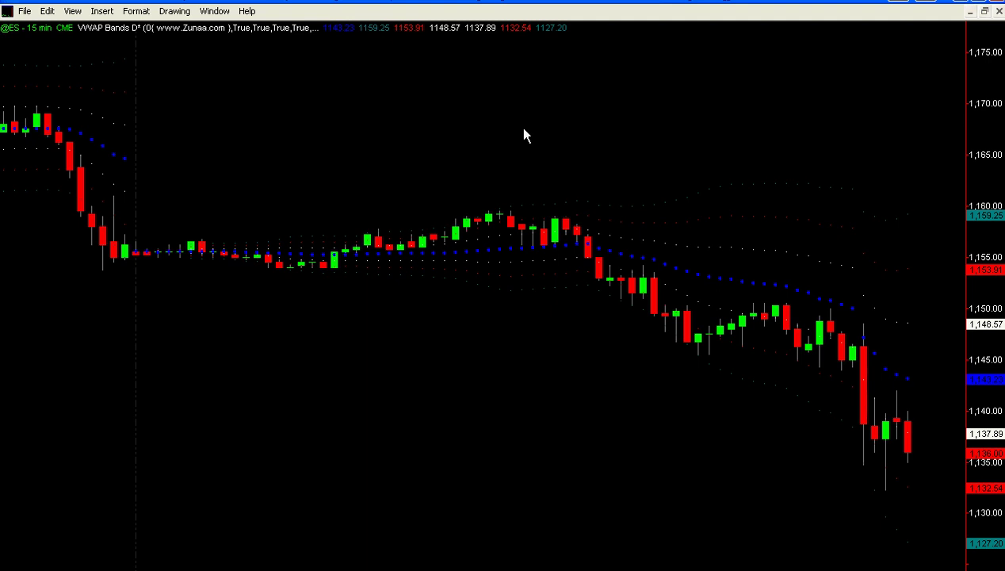
pyautogui.hotkey('ctrl', 'Left')
pyautogui.hotkey('ctrl', 'Left')
pyautogui.hotkey('ctrl', 'Left')
pyautogui.hotkey('ctrl', 'Left')
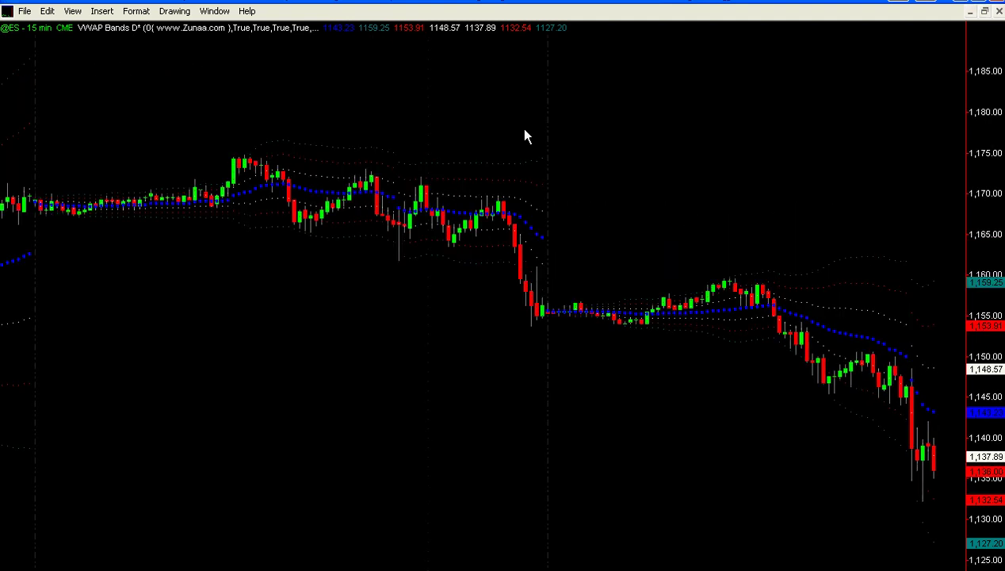
pyautogui.scroll(5, 524, 136)
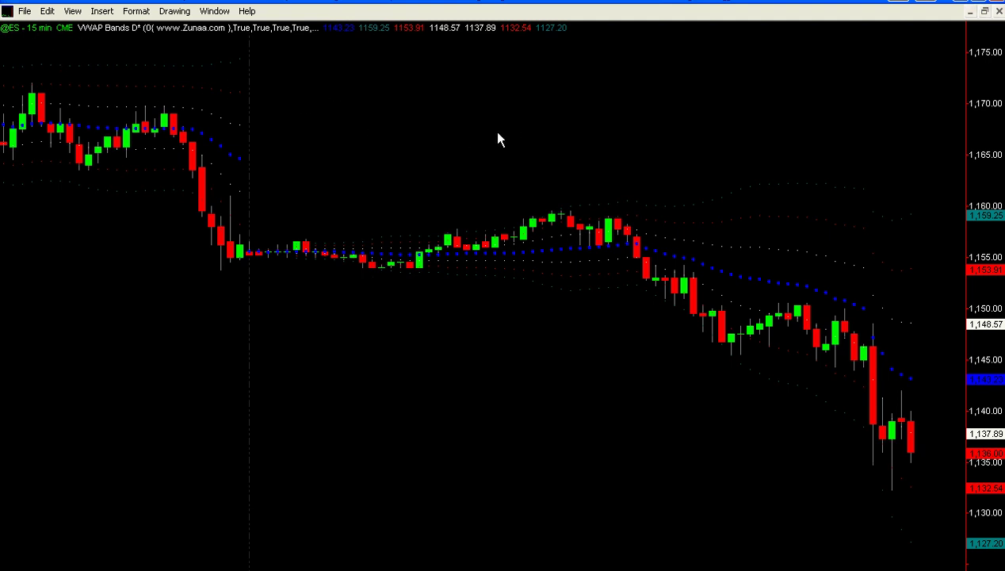
pyautogui.moveTo(379, 388); pyautogui.dragTo(512, 384)
pyautogui.doubleClick(540, 336)
pyautogui.doubleClick(709, 121)
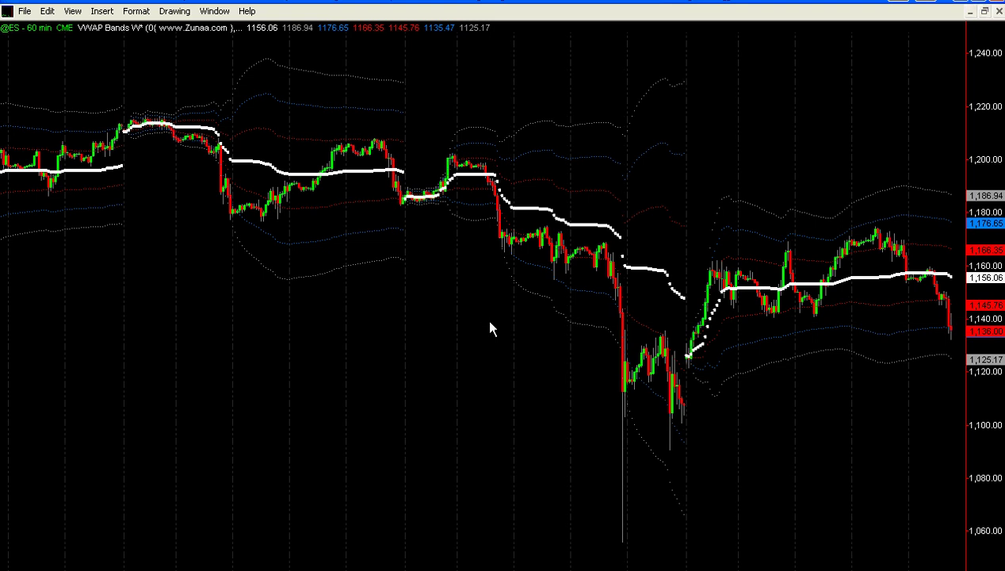
pyautogui.scroll(2, 490, 329)
pyautogui.scroll(2, 490, 329)
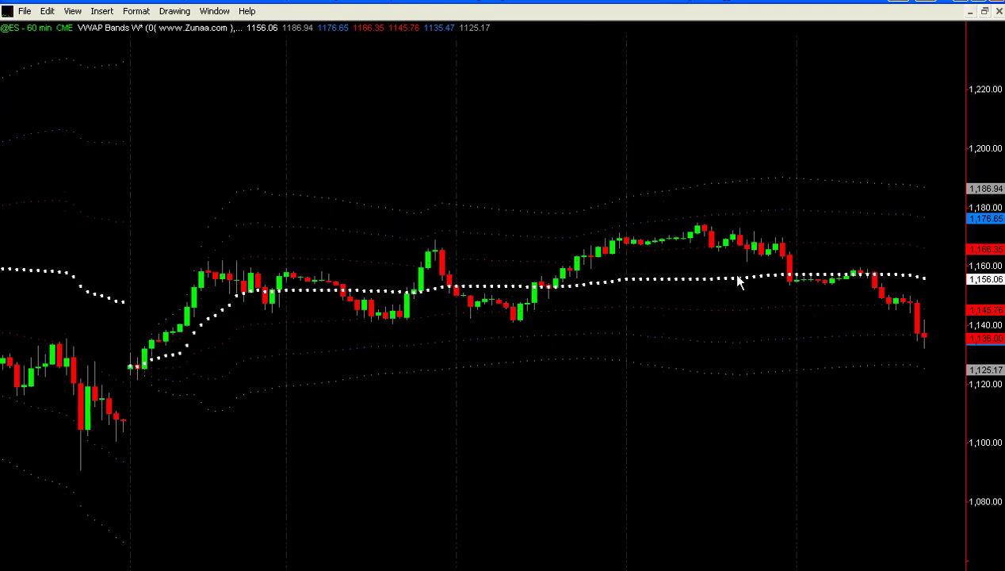
# Read price and weekly VWAP band values around the most recent bars of the 60-minute chart
pyautogui.click(336, 229)
pyautogui.moveTo(900, 346); pyautogui.dragTo(925, 348)
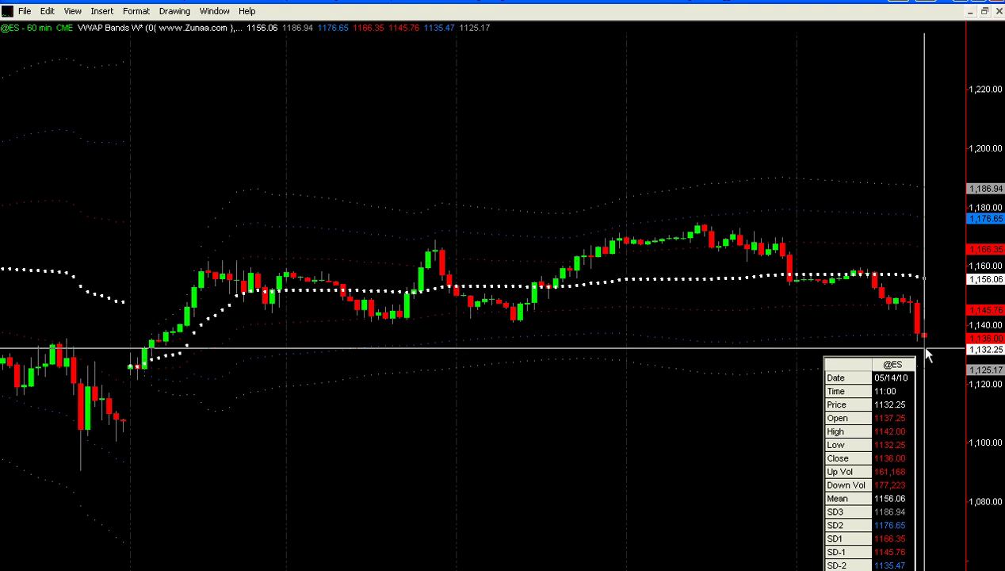
pyautogui.moveTo(781, 296)
pyautogui.mouseDown()
pyautogui.moveTo(799, 300)
pyautogui.moveTo(761, 290)
pyautogui.moveTo(791, 293)
pyautogui.moveTo(778, 284)
pyautogui.mouseUp()
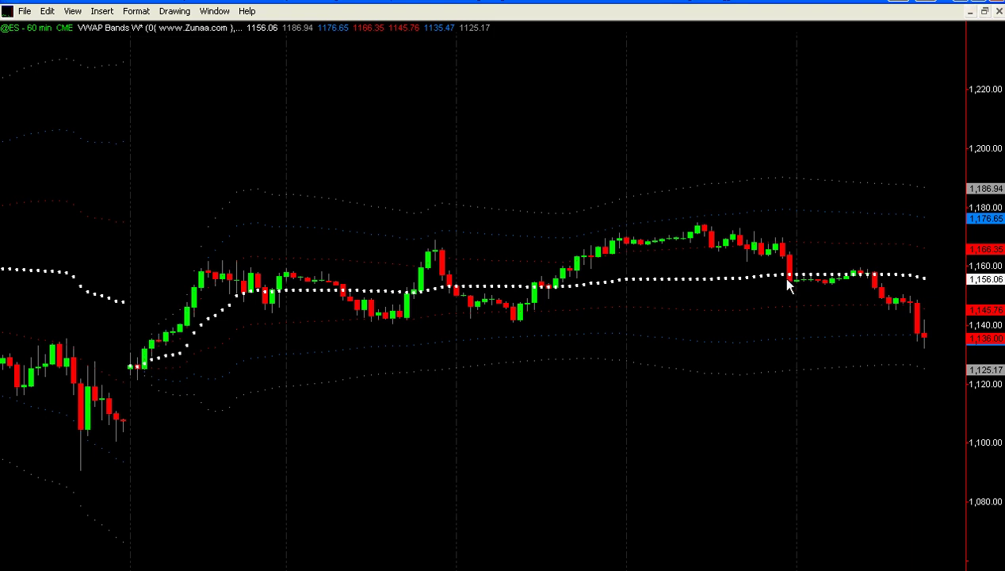
pyautogui.moveTo(782, 291); pyautogui.dragTo(789, 287)
pyautogui.moveTo(883, 432); pyautogui.dragTo(883, 432)
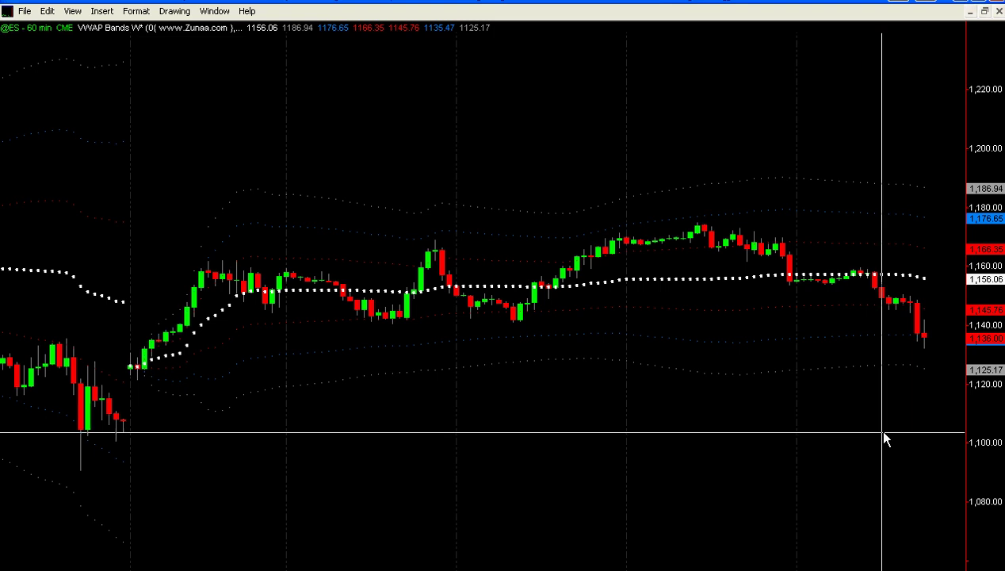
# Narrow the 60-minute chart's bar spacing to examine the weekly VWAP bands over previous weeks
pyautogui.click(578, 121)
pyautogui.hotkey('ctrl', 'Left')
pyautogui.hotkey('ctrl', 'Left')
pyautogui.hotkey('ctrl', 'Left')
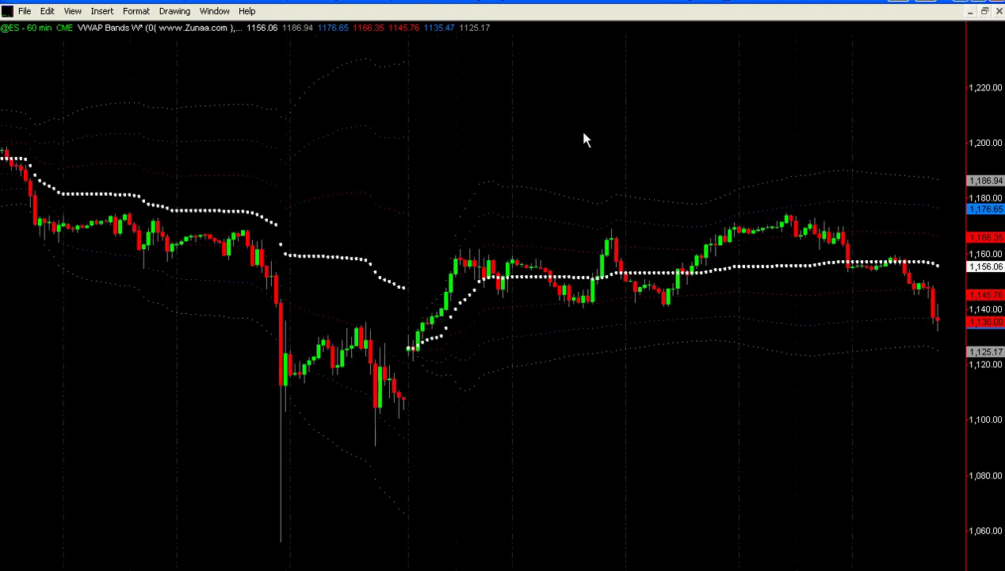
pyautogui.scroll(-1, 583, 133)
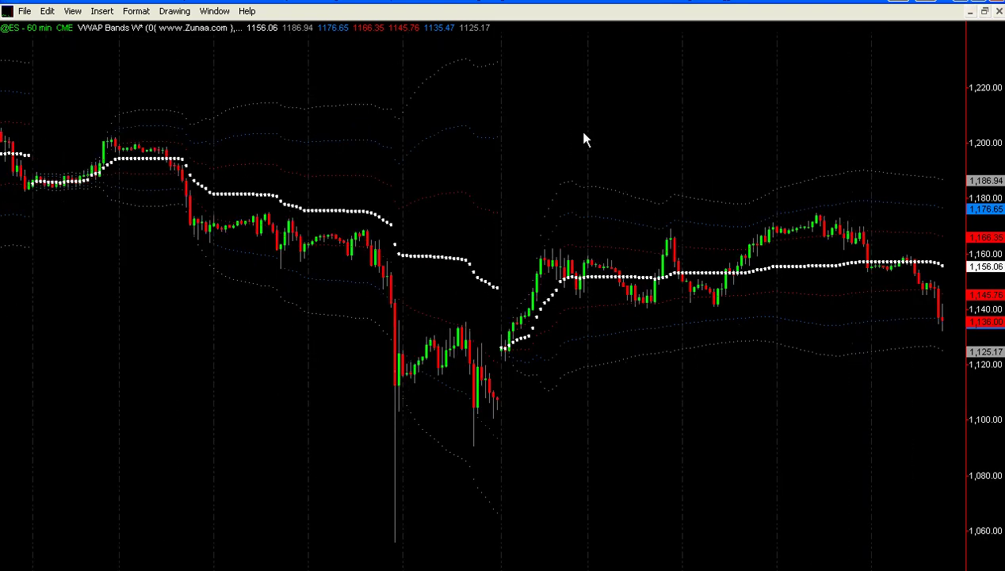
pyautogui.scroll(-5, 373, 236)
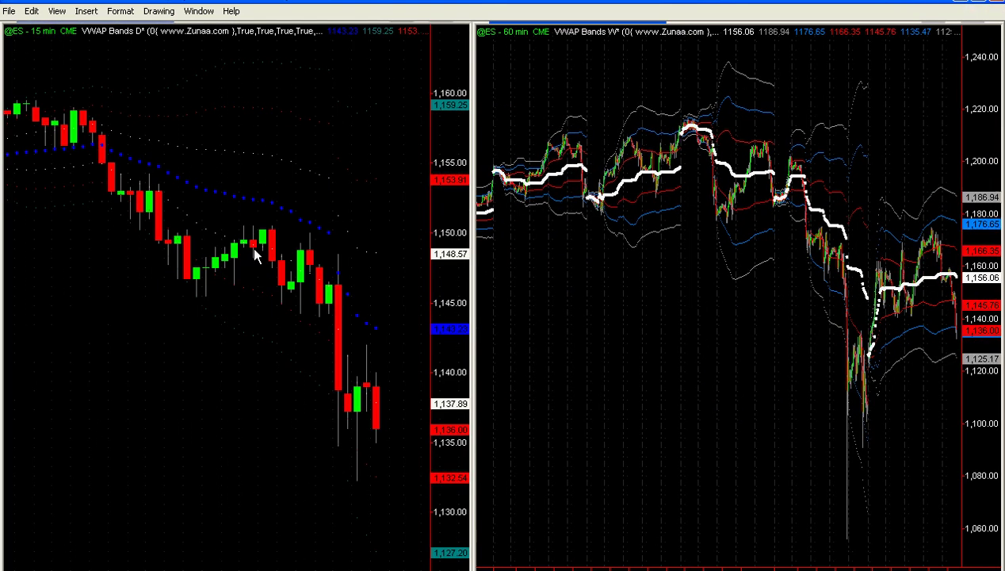
# Show the 15-minute chart at full size and examine the daily VWAP bands from earlier sessions to the latest one
pyautogui.scroll(-4, 271, 143)
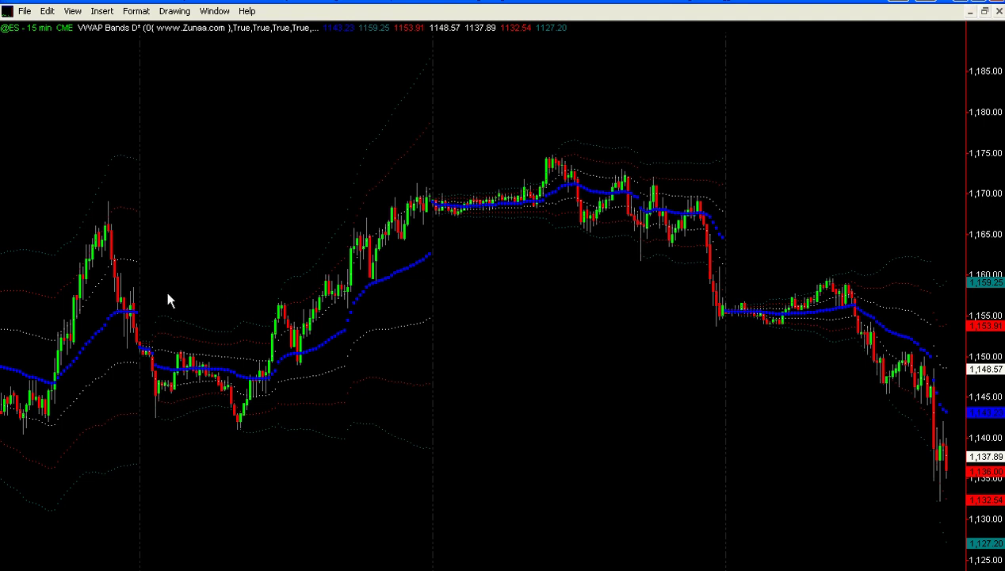
pyautogui.click(142, 283)
pyautogui.moveTo(139, 269); pyautogui.dragTo(840, 317)
pyautogui.hotkey('ctrl', 'Right')
pyautogui.hotkey('ctrl', 'Right')
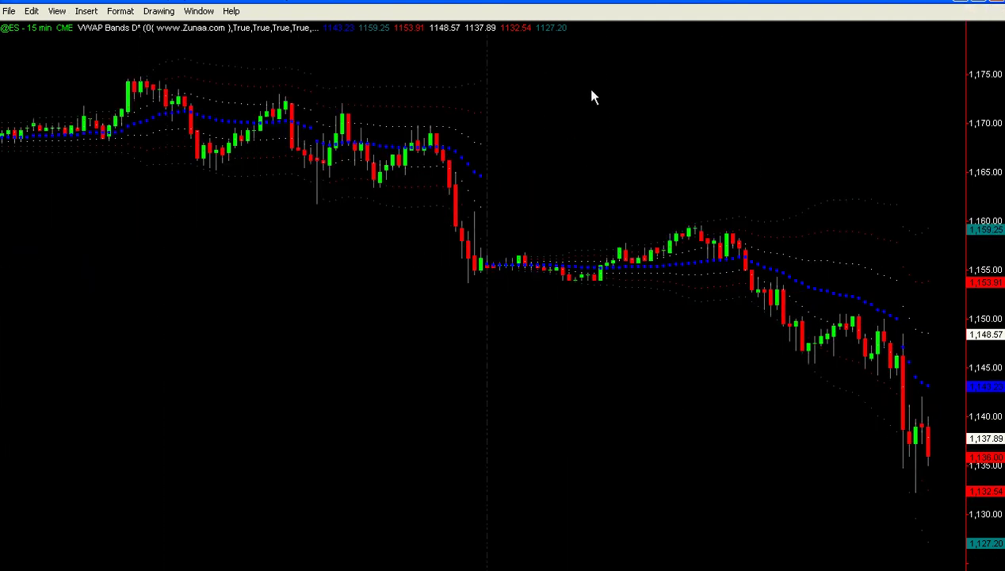